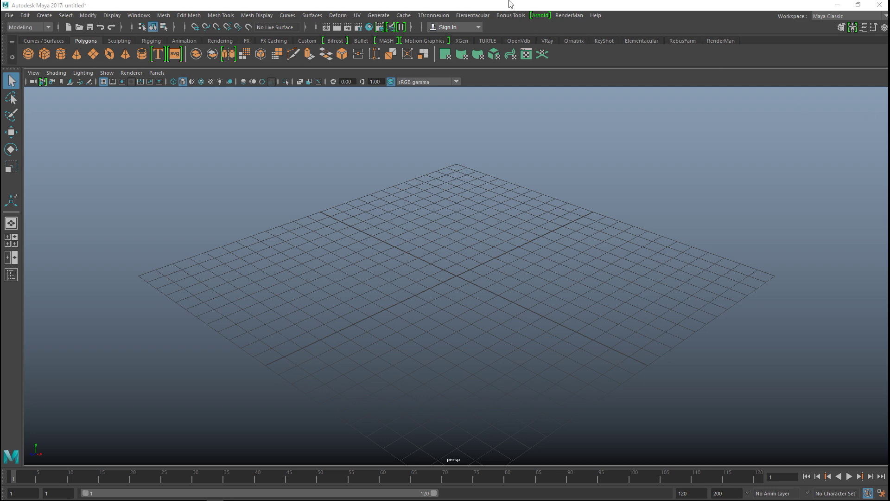
Import Flyer.obj into the empty Maya scene
alt+drag(415, 217, 407, 176)
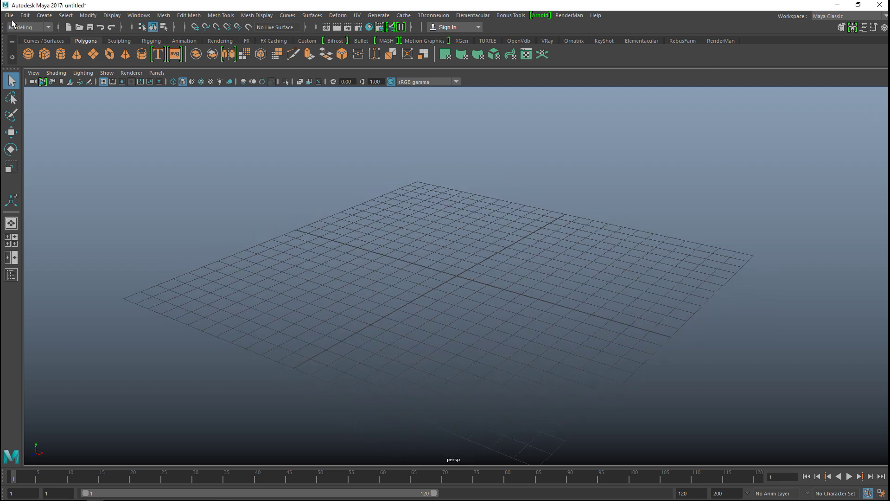
click(10, 15)
key(Escape)
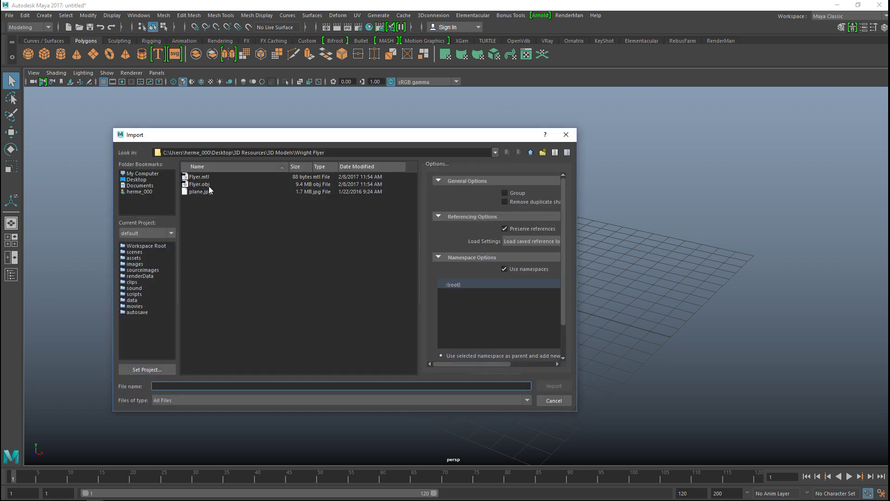
click(204, 184)
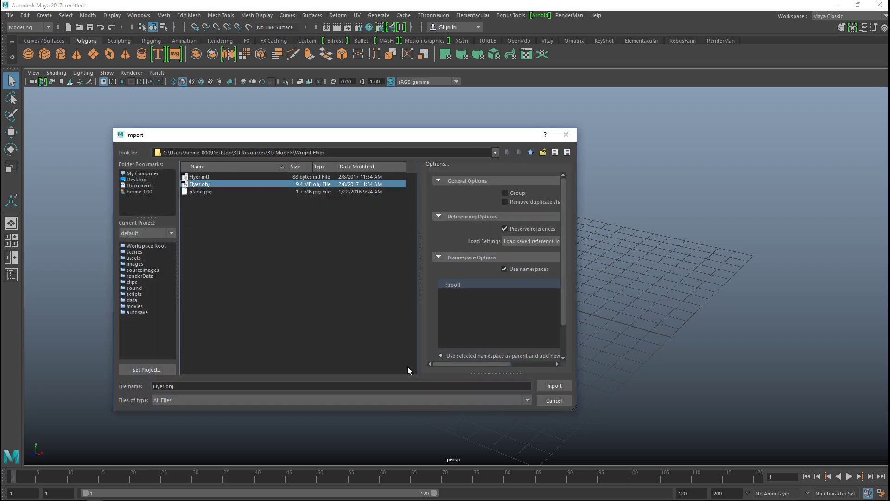
click(548, 386)
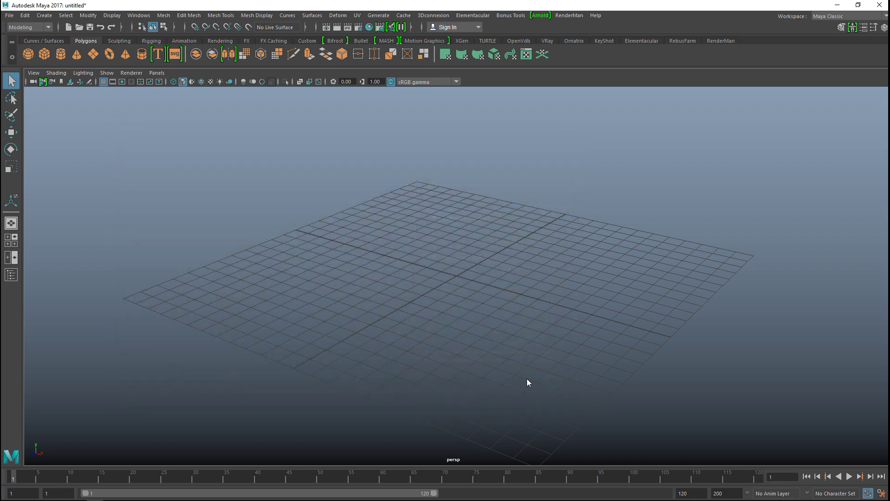
Orbit around the imported Wright Flyer and select the whole biplane model
scroll(402, 322, down, 10)
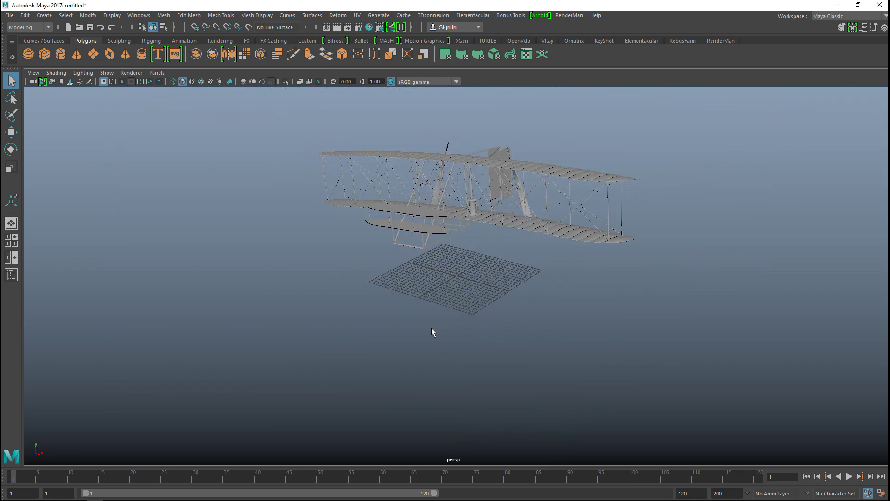
alt+drag(558, 320, 422, 315)
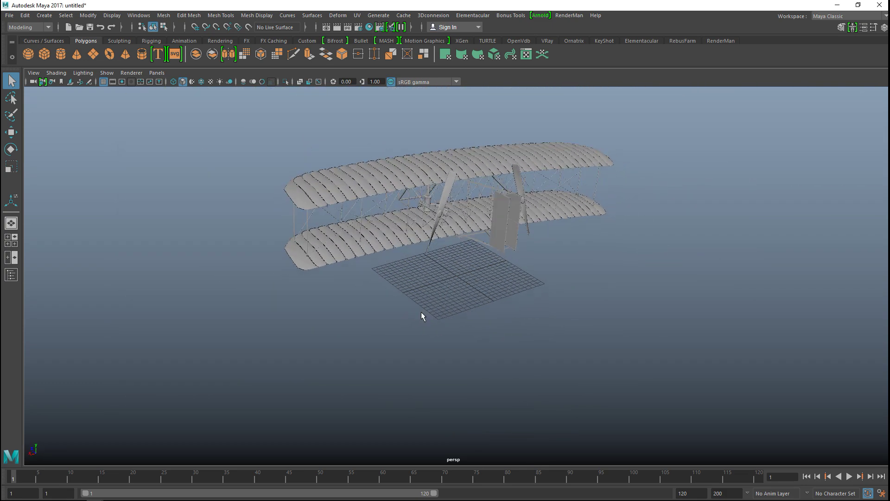
scroll(422, 315, down, 5)
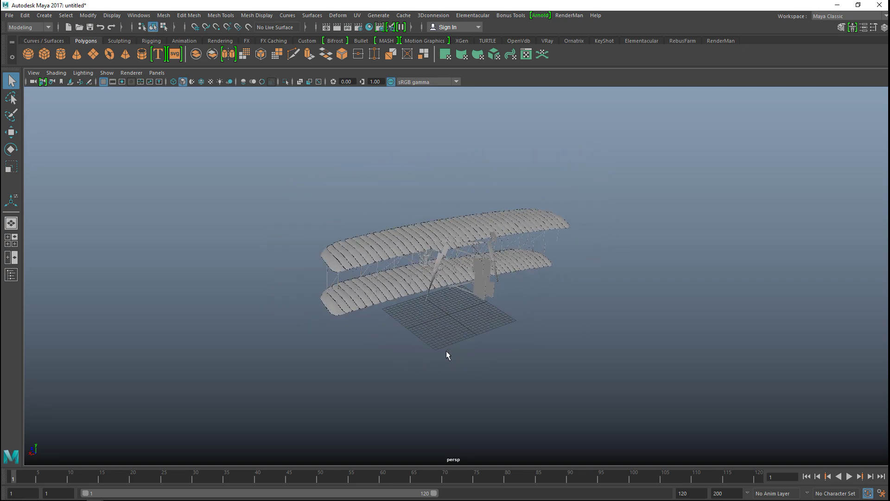
scroll(446, 351, up, 3)
alt+drag(447, 346, 477, 341)
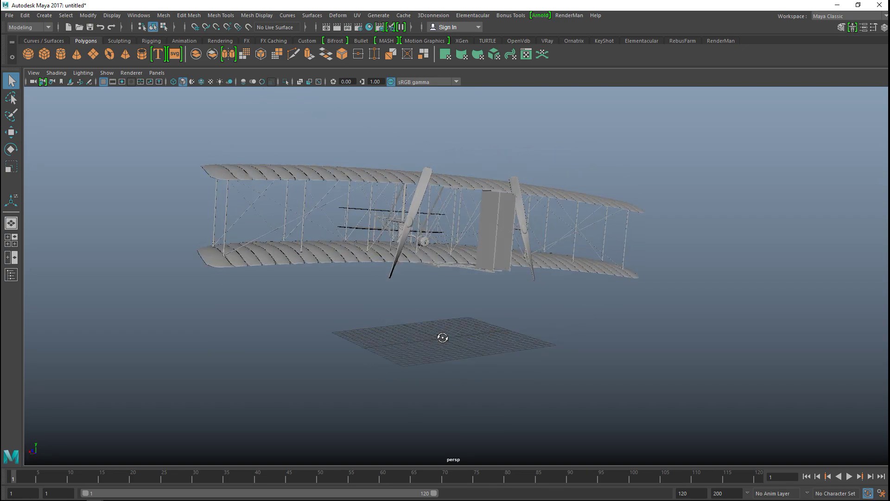
click(406, 295)
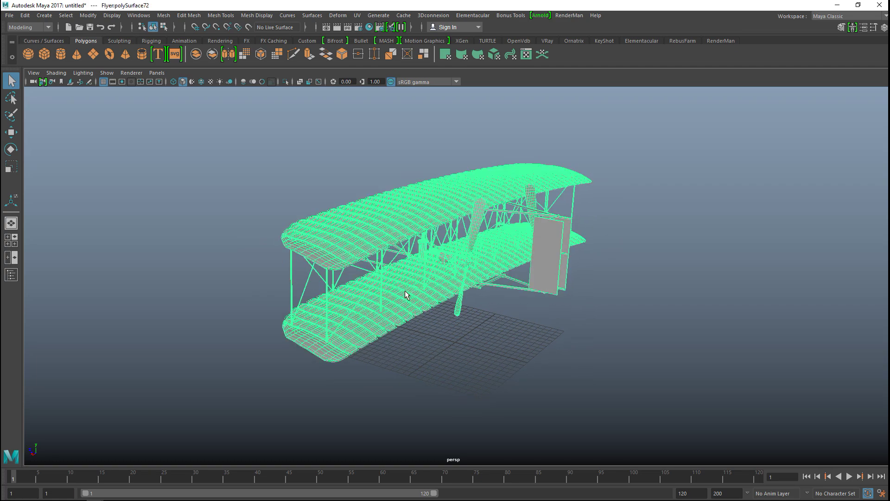
alt+drag(552, 344, 397, 324)
click(479, 307)
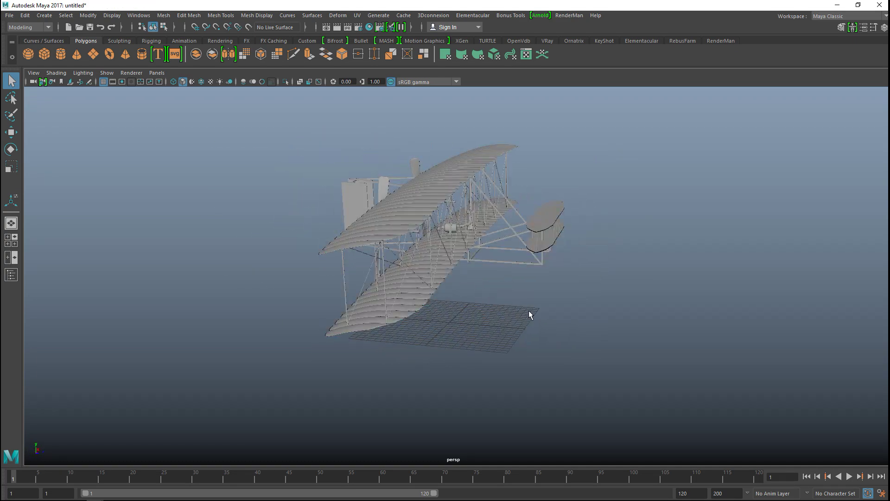
mouse_move(529, 310)
alt+mouse_down()
mouse_move(522, 350)
mouse_move(421, 327)
mouse_move(329, 329)
mouse_move(549, 315)
mouse_move(526, 321)
mouse_move(537, 318)
alt+mouse_up()
click(335, 247)
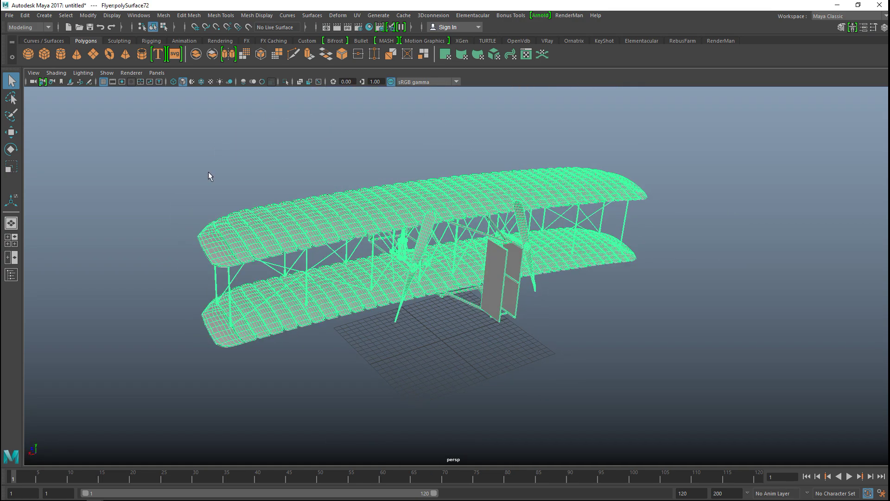
Export the selected biplane as Flyer.obj, overwriting the existing file in the Wright Flyer folder
click(9, 16)
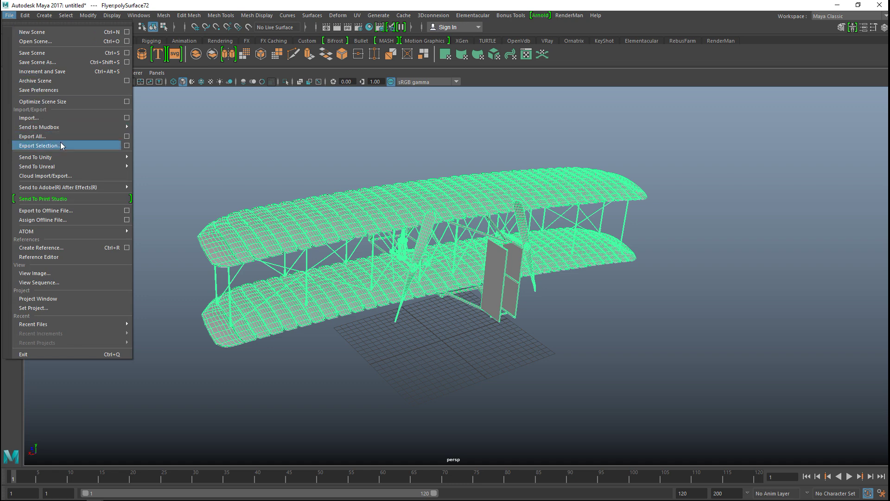
click(76, 145)
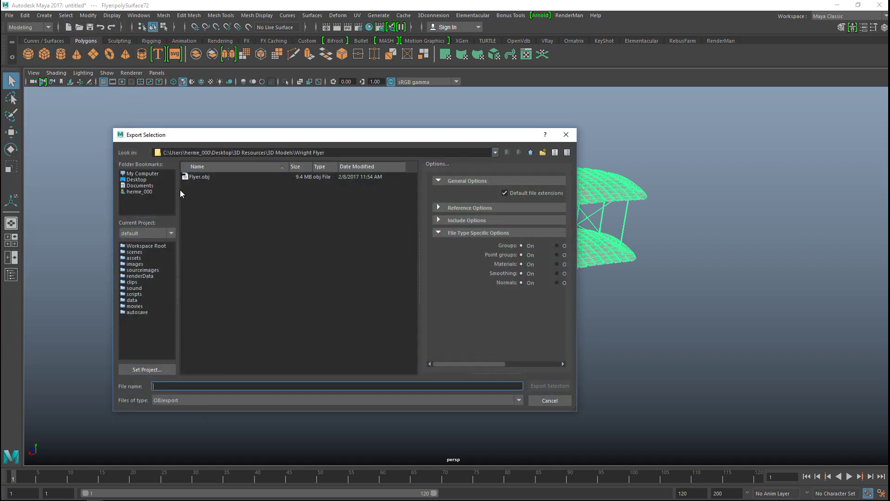
click(203, 178)
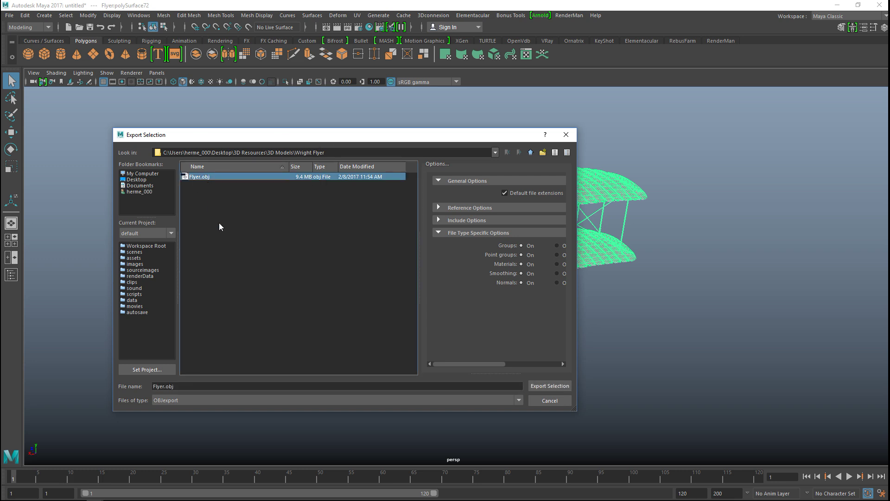
click(538, 386)
click(325, 286)
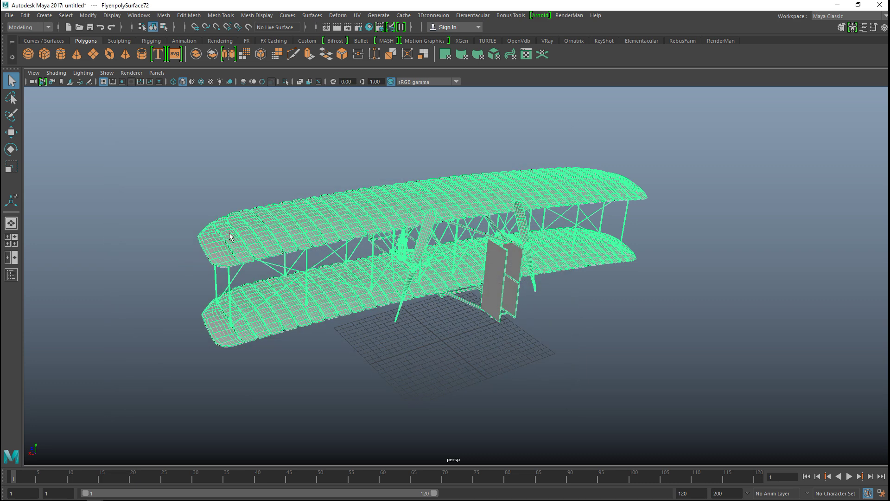
key(alt+Tab)
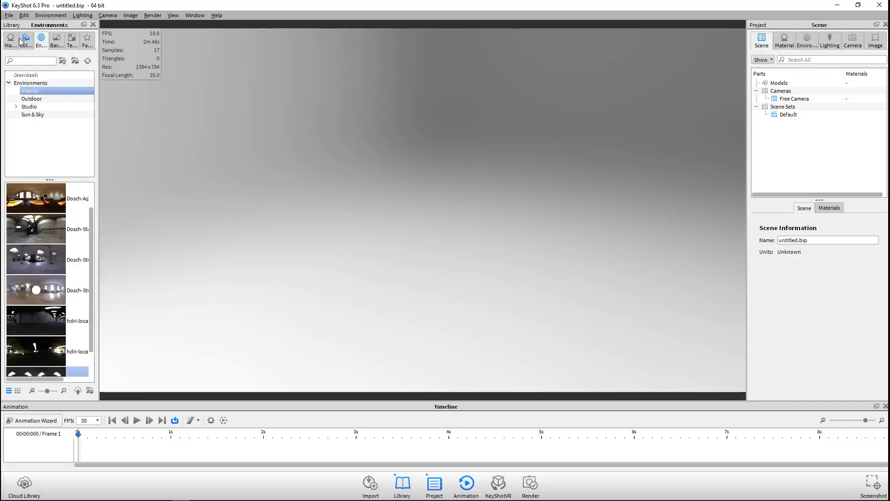
Import Flyer.obj into KeyShot with the default import options
click(9, 16)
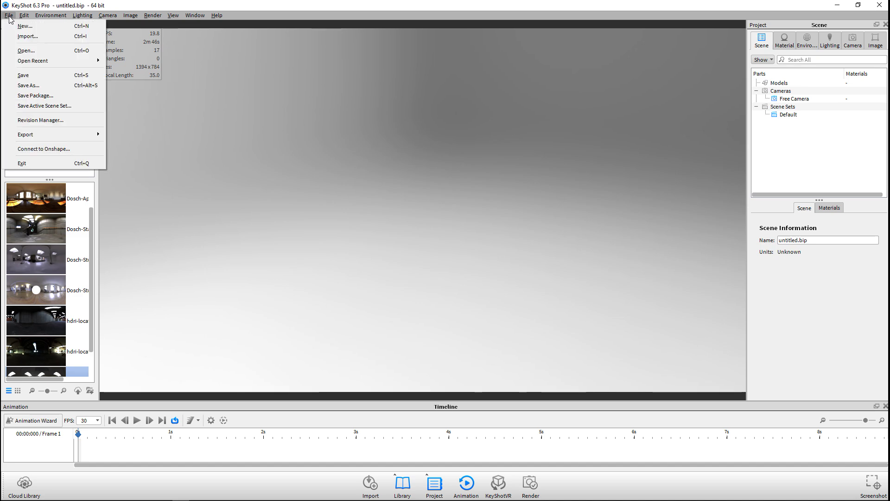
click(35, 35)
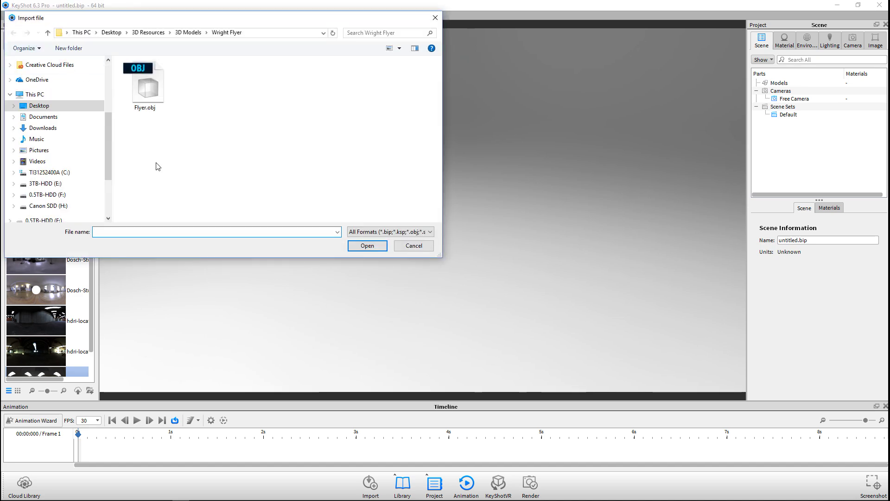
click(151, 108)
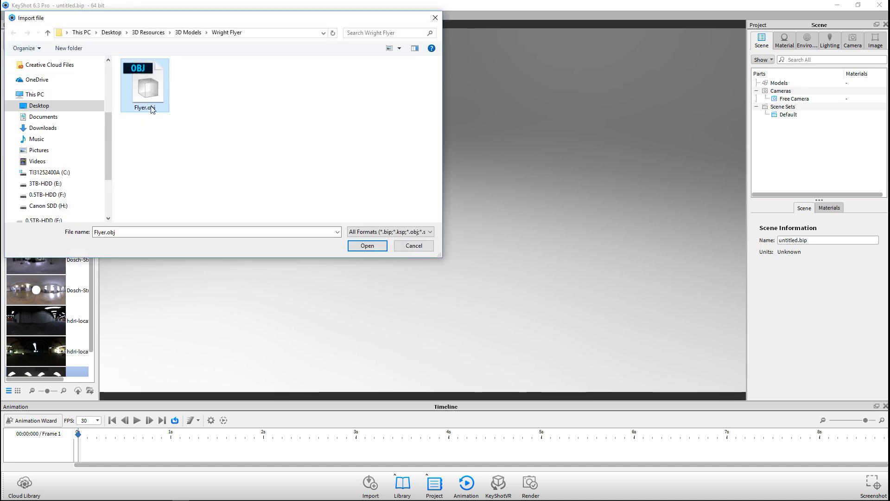
click(364, 246)
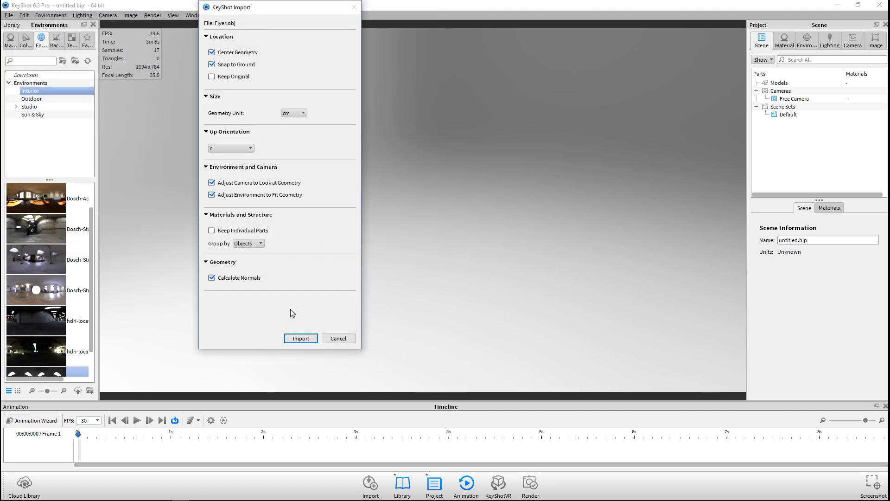
click(296, 339)
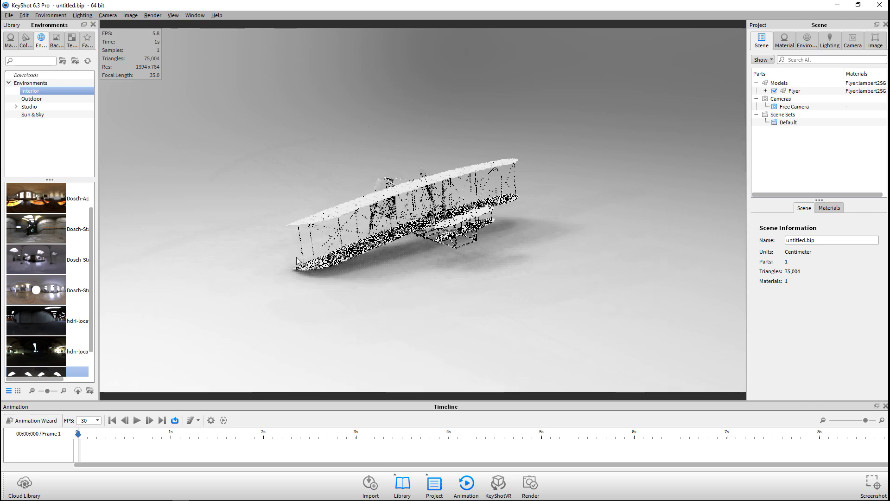
scroll(446, 271, down, 3)
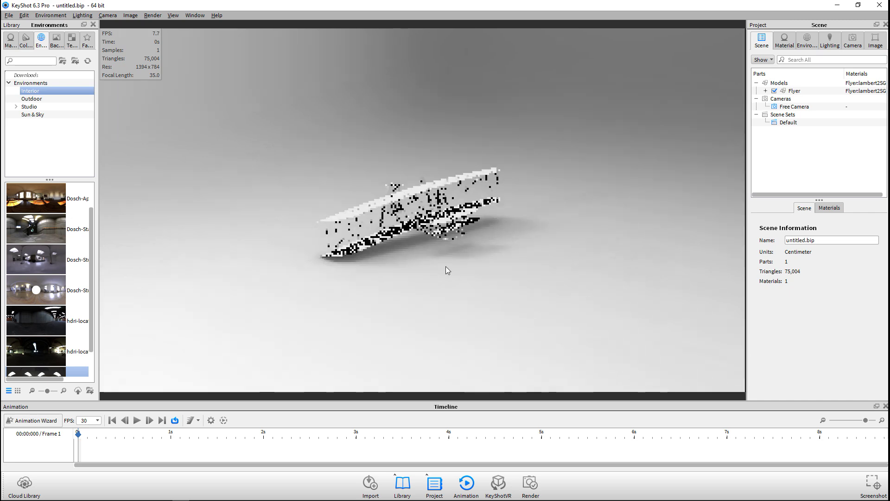
scroll(446, 270, up, 5)
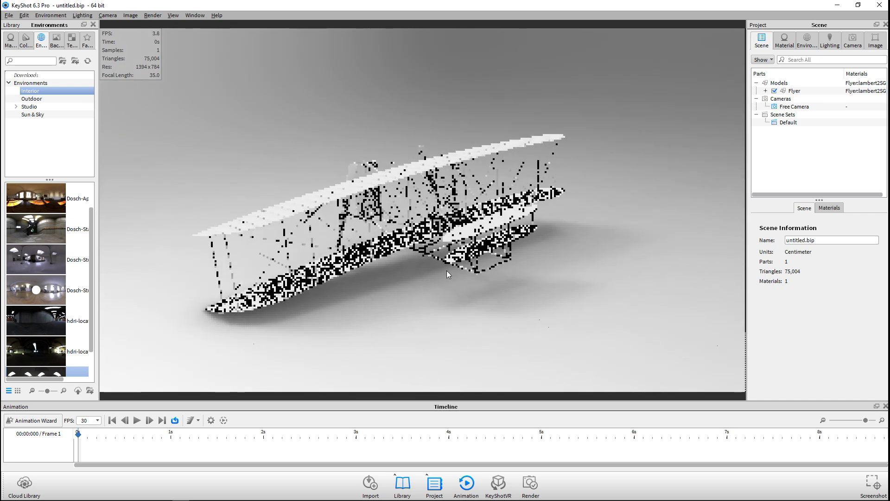
drag(435, 274, 463, 291)
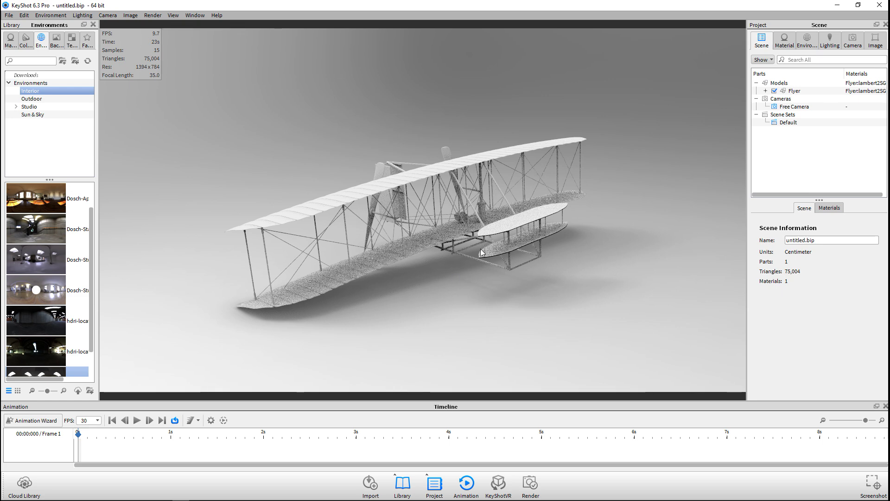
Show the library's Studio backplates, including White Solid Vignette
click(56, 44)
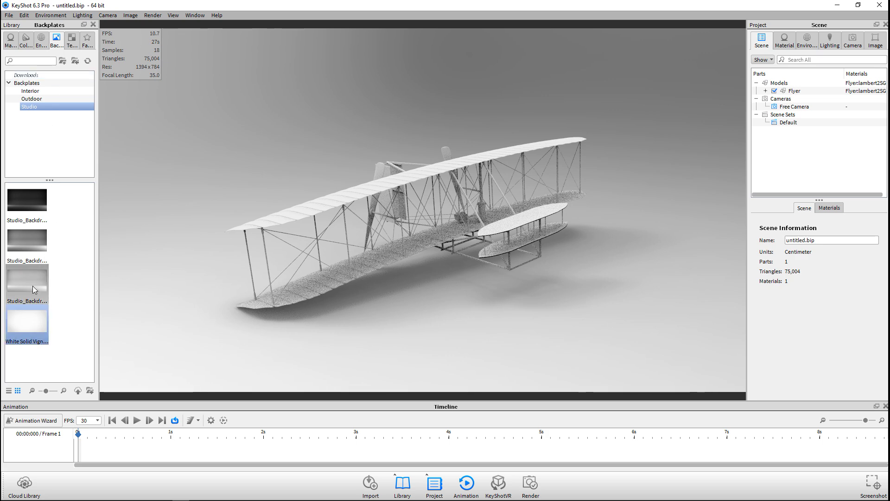
Try White Solid Vignette, then use the third grey Studio backdrop as the backplate
drag(23, 324, 142, 333)
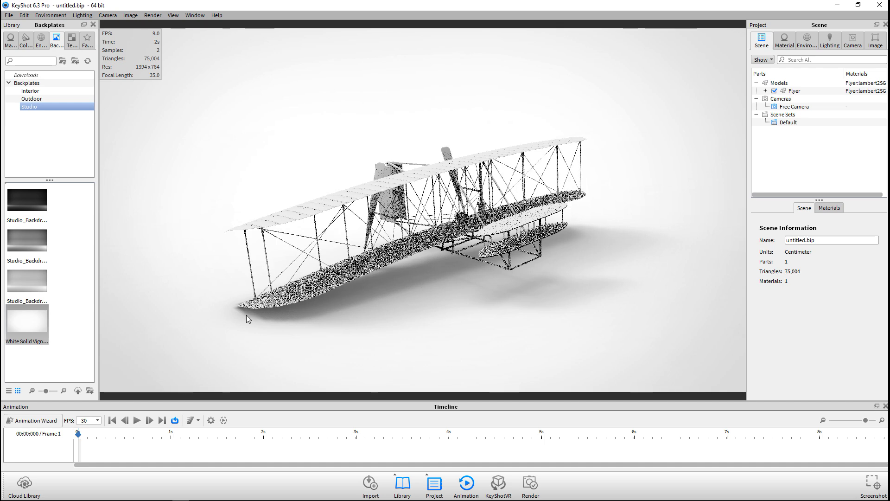
drag(31, 280, 164, 324)
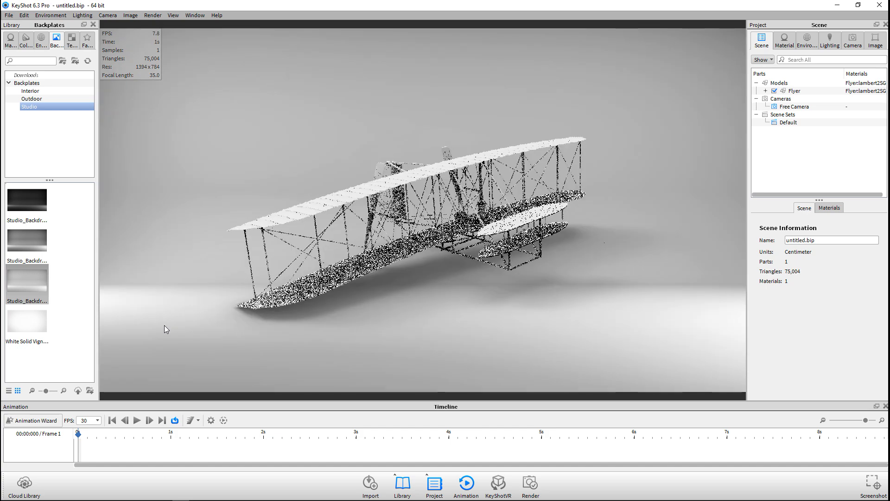
scroll(273, 335, up, 5)
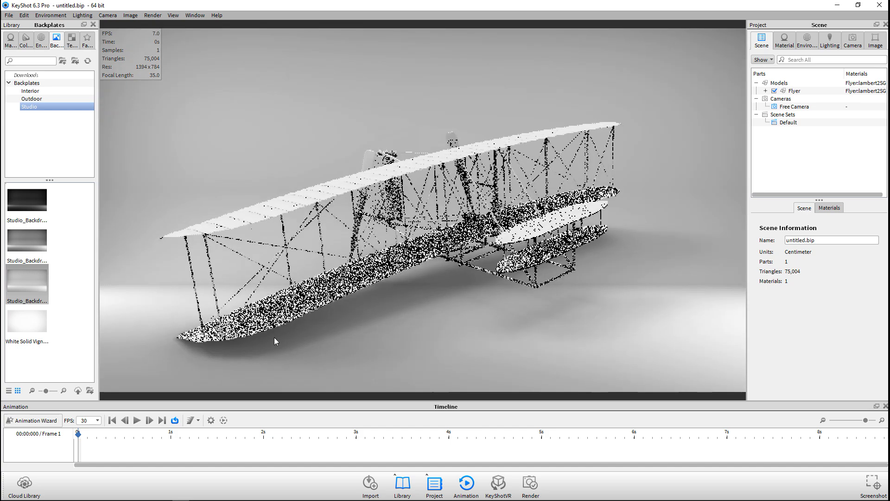
mouse_move(311, 335)
mouse_down()
mouse_move(319, 332)
mouse_move(307, 332)
mouse_up()
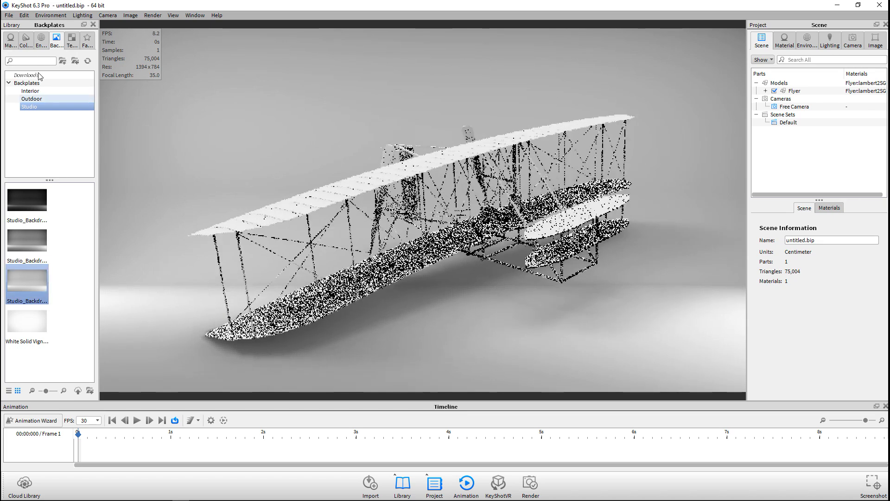
Try several HDRI environments and settle on the bright Interior Dosch studio HDRI
click(41, 39)
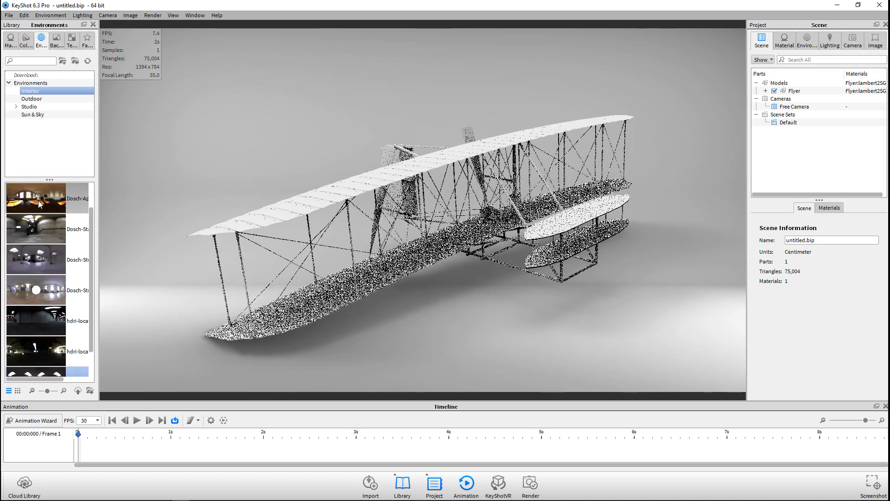
drag(39, 204, 171, 171)
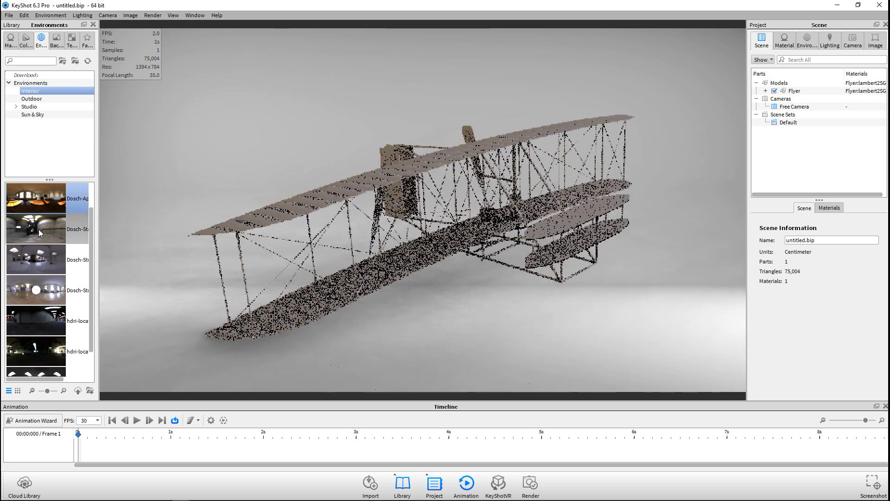
drag(38, 230, 175, 179)
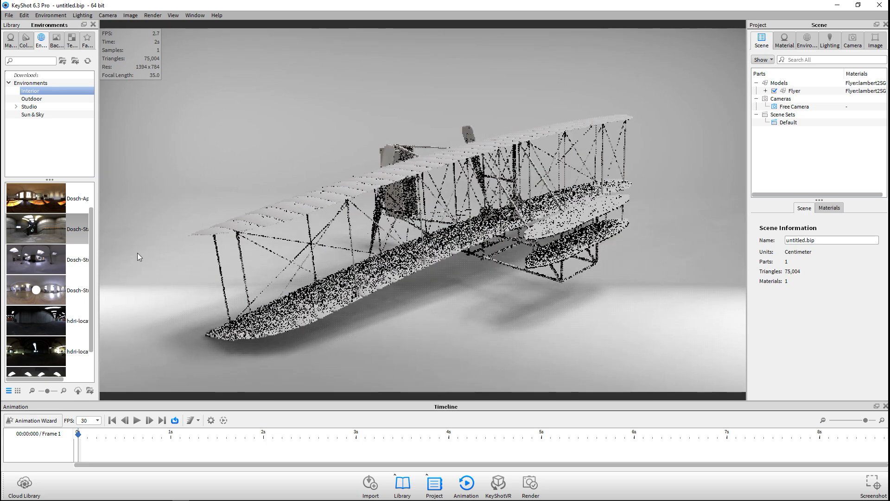
drag(34, 260, 148, 220)
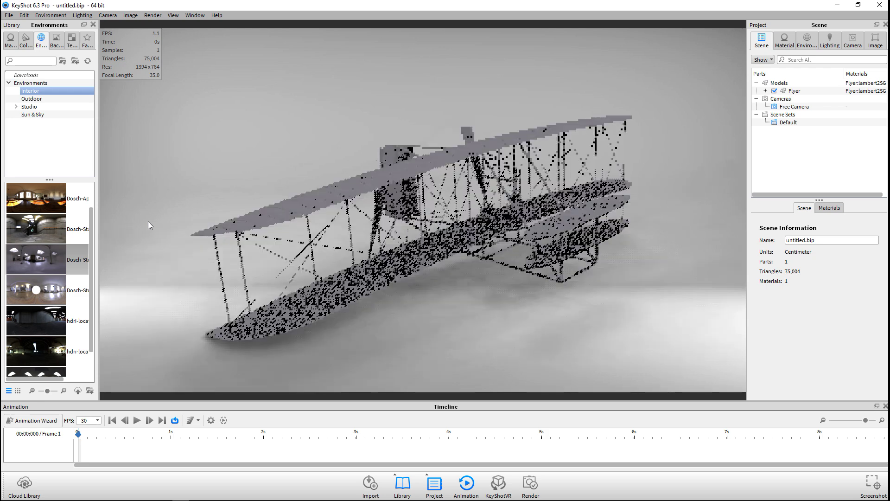
drag(89, 286, 144, 290)
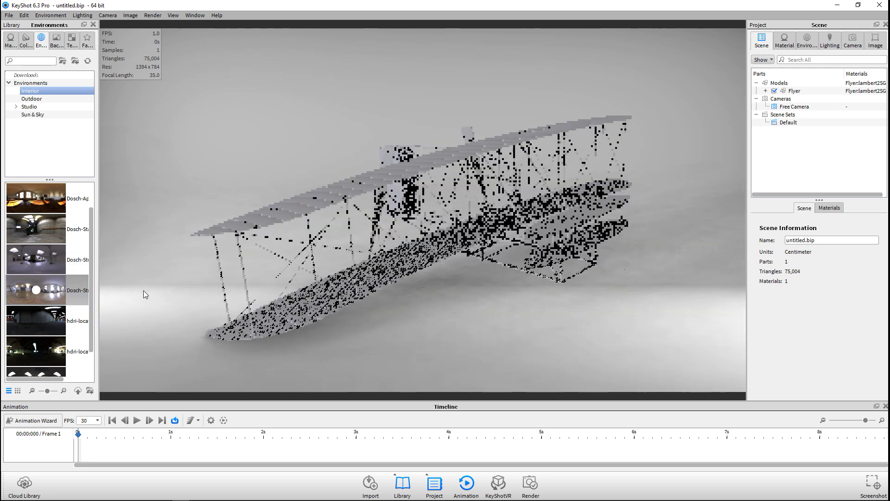
drag(27, 322, 165, 313)
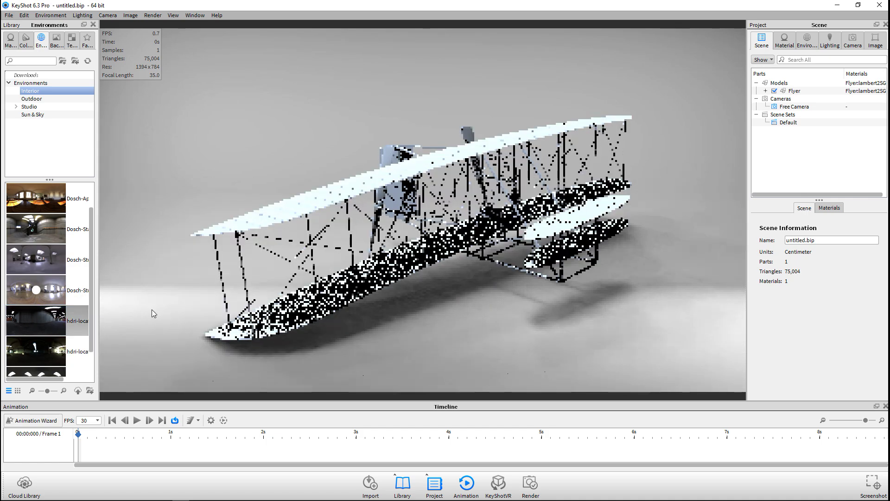
drag(35, 234, 165, 269)
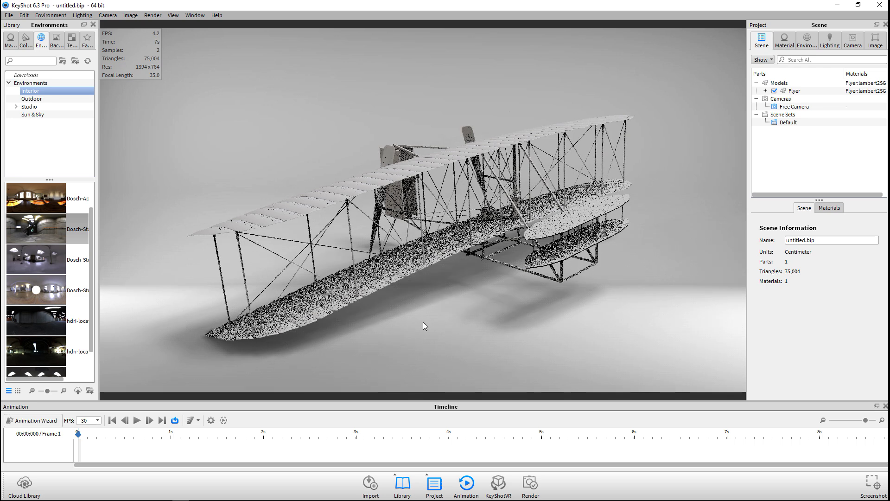
Apply Shaded Wireframe from Miscellaneous > Material Graph to the entire Flyer biplane
click(11, 40)
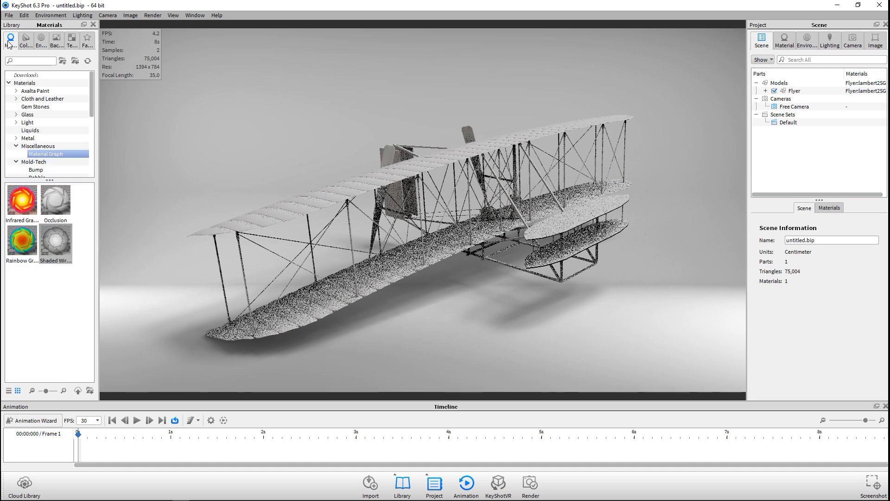
click(36, 146)
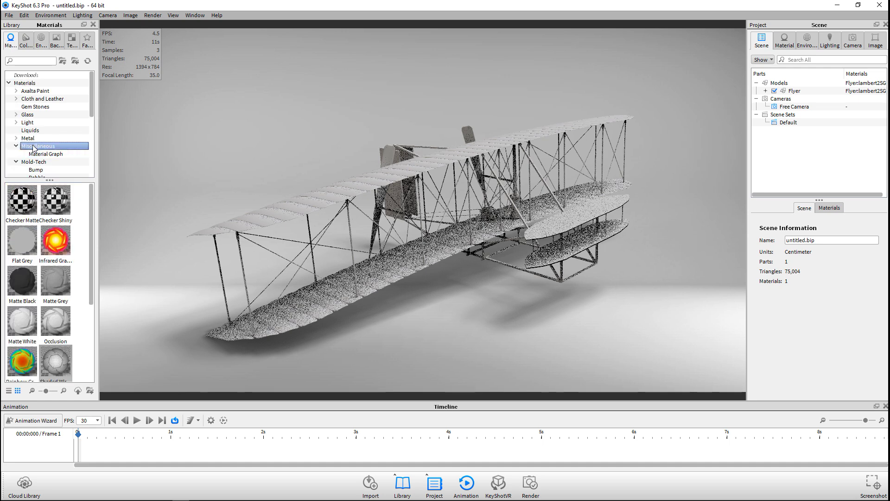
click(47, 154)
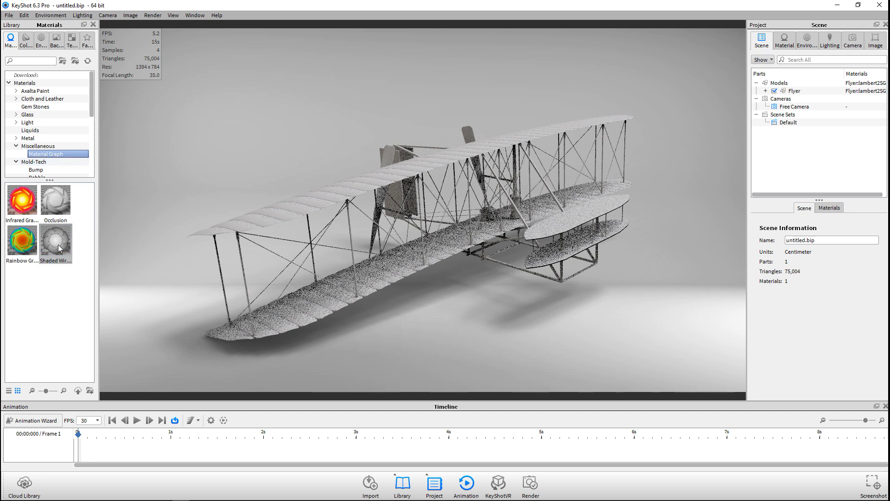
mouse_move(60, 248)
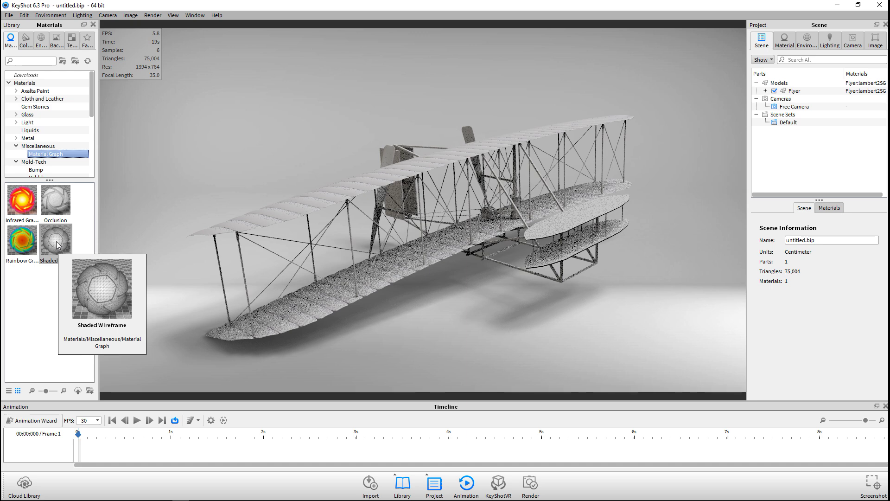
mouse_move(58, 245)
mouse_down()
mouse_move(249, 236)
mouse_move(264, 218)
mouse_up()
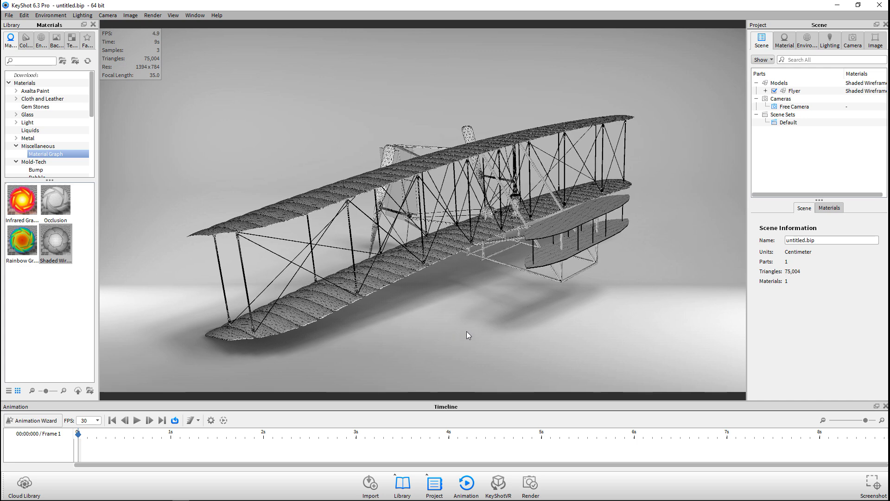
double_click(332, 197)
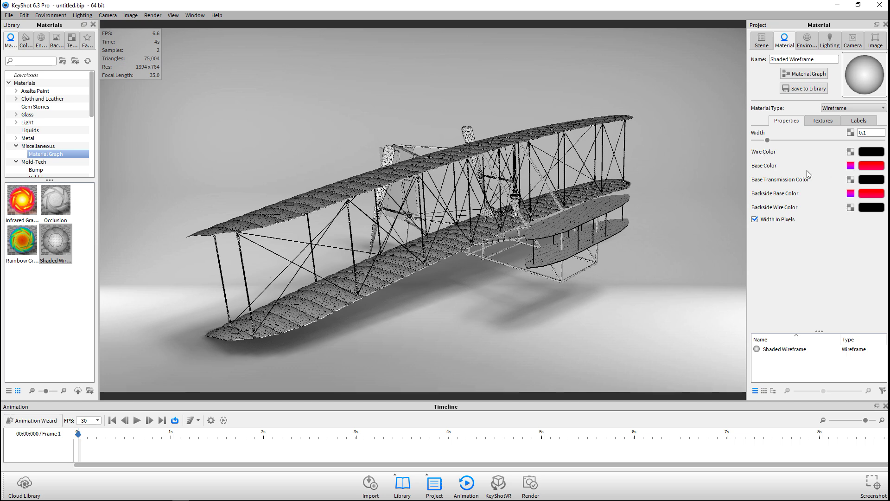
Set the Shaded Wireframe wire color to pure blue, RGB 0, 0, 255
click(872, 154)
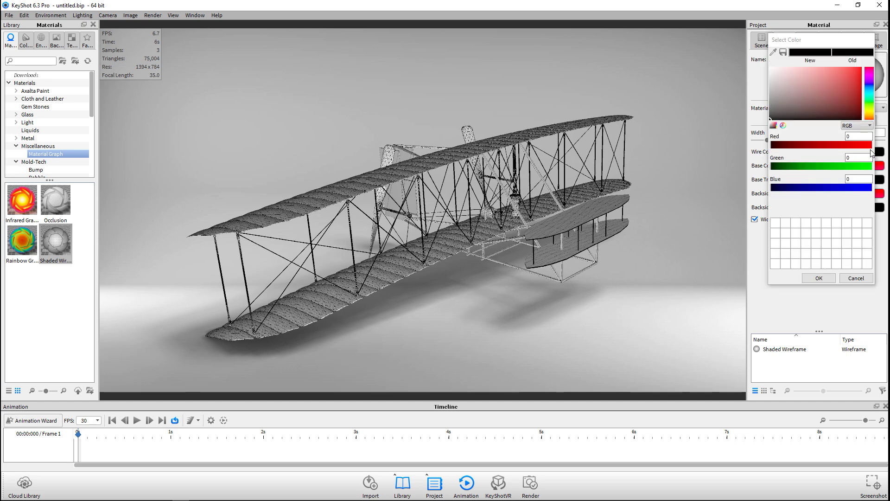
drag(819, 187, 875, 194)
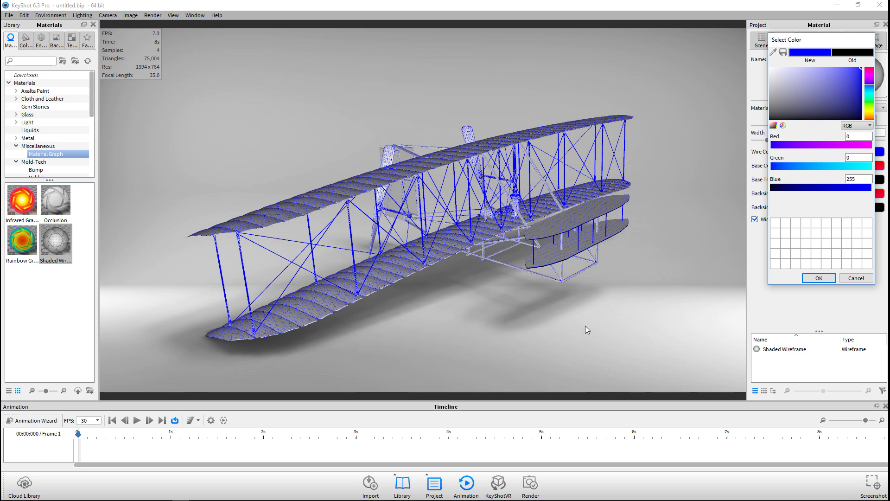
click(819, 277)
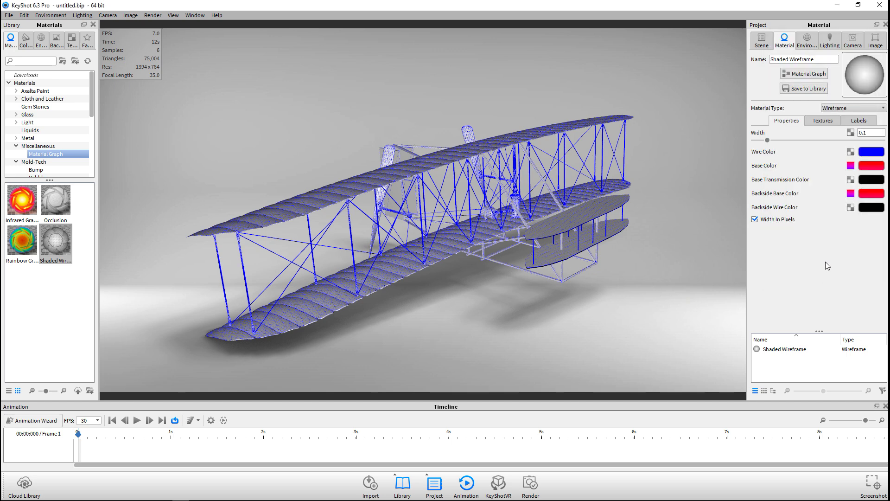
click(754, 220)
Create a Turntable animation in the Animation Wizard with the Flyer model as the spinning object
click(31, 420)
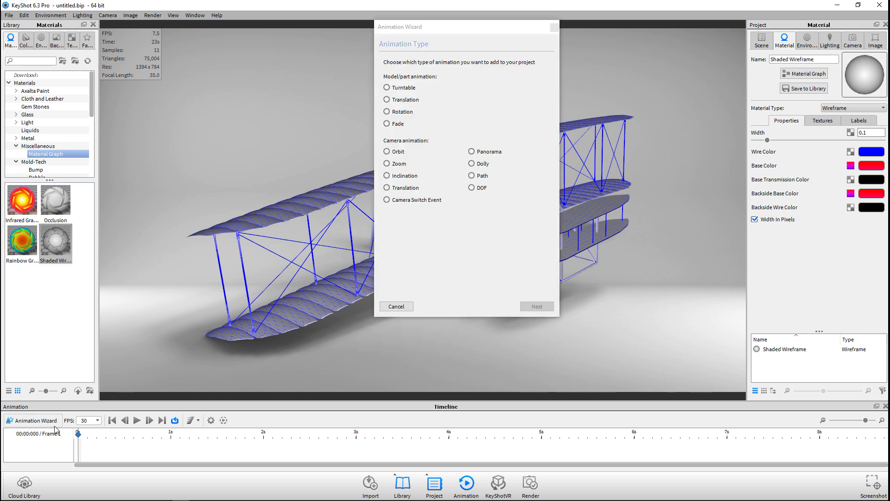
click(387, 87)
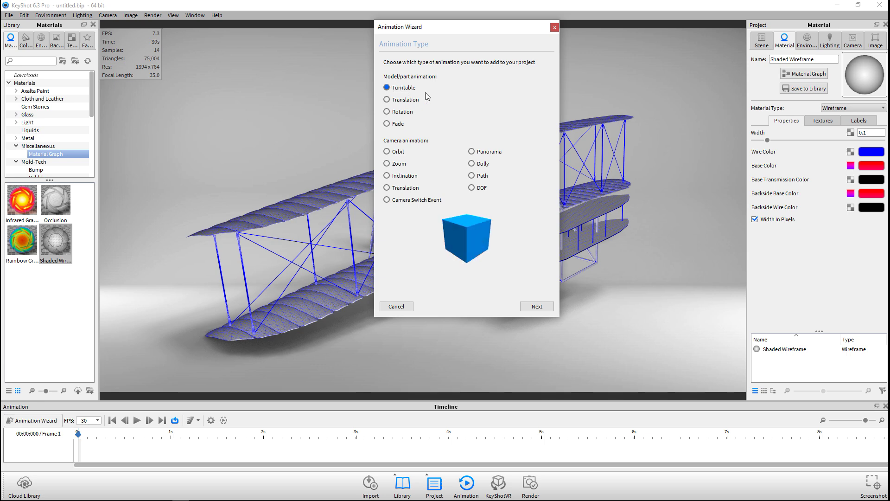
click(538, 306)
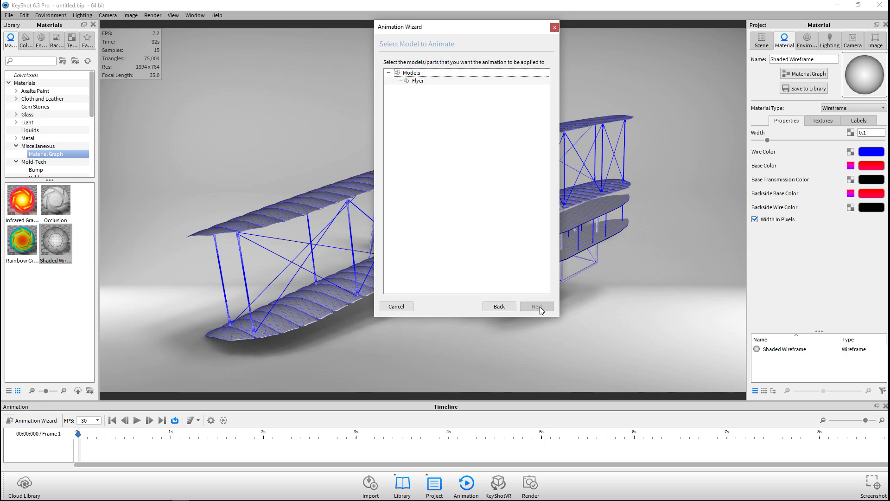
click(423, 81)
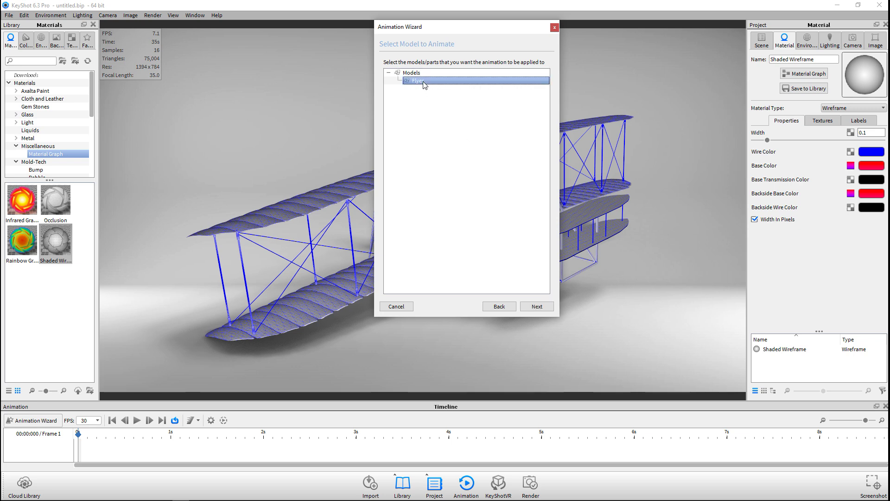
click(536, 308)
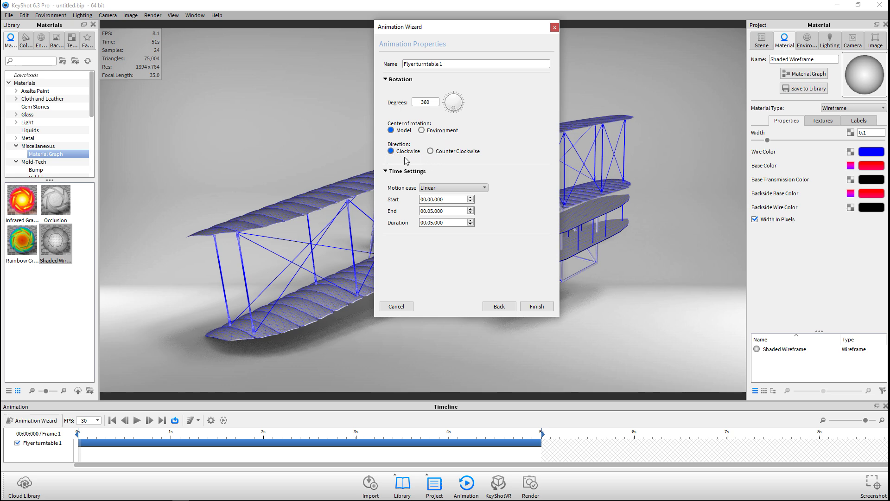
click(483, 188)
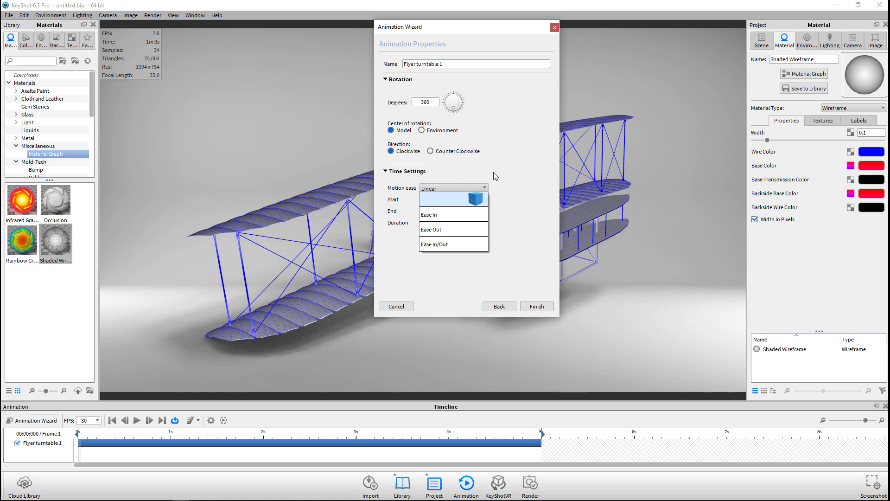
Set the turntable duration to 00.07.000 and finish the Animation Wizard
click(513, 173)
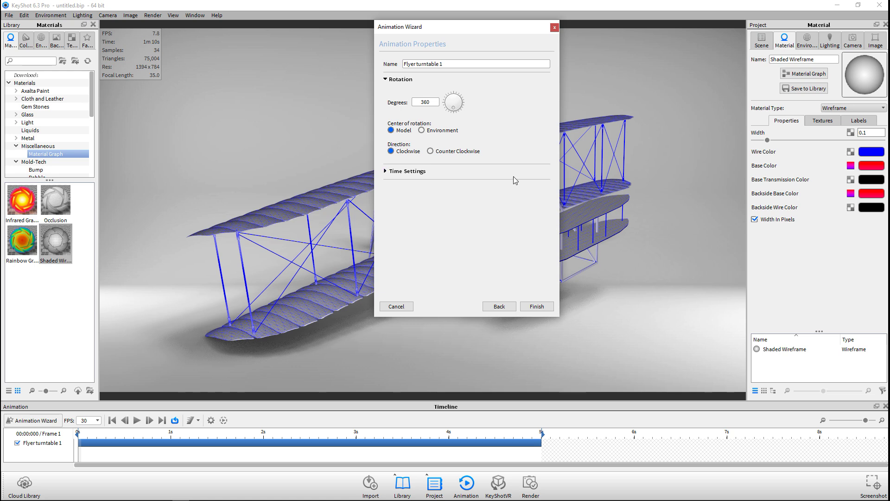
click(418, 171)
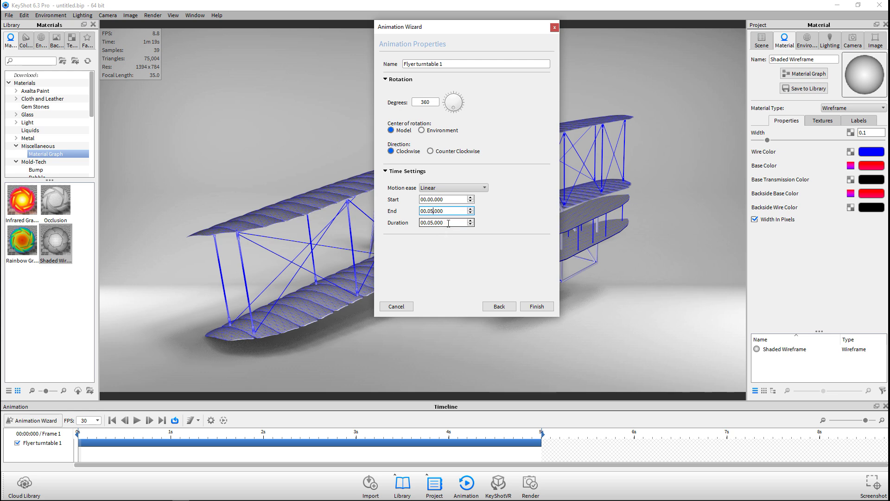
click(471, 225)
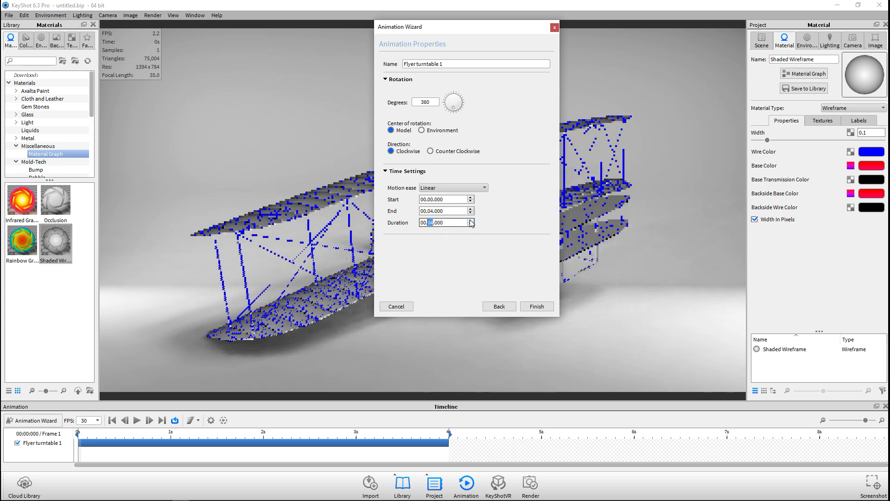
click(470, 221)
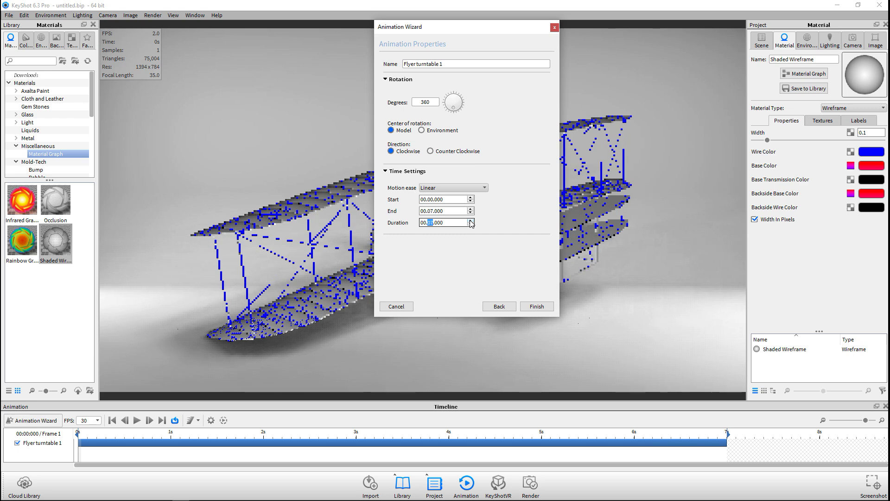
click(471, 221)
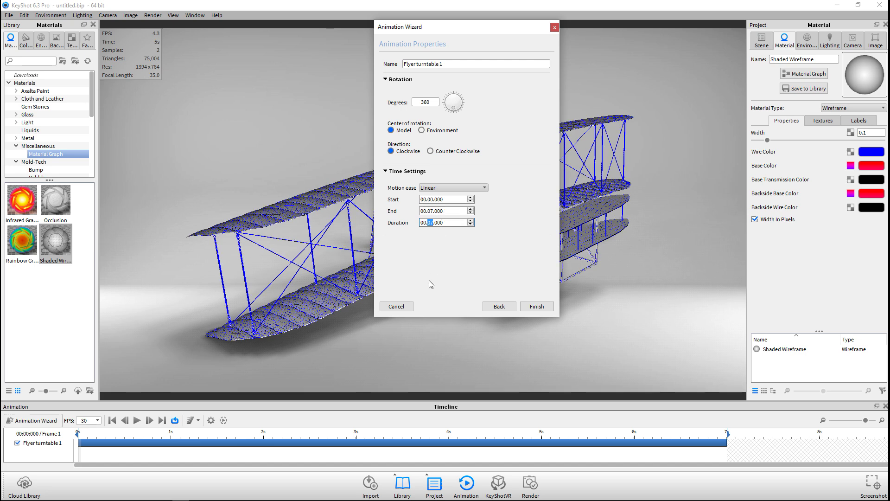
click(544, 307)
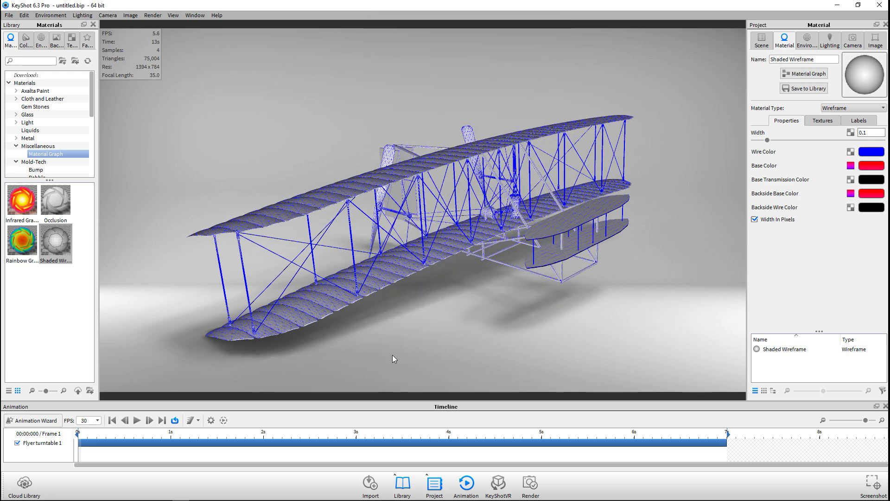
Preview the 7-second Flyer turntable, pause it, and orbit to turn the biplane toward the camera
click(138, 421)
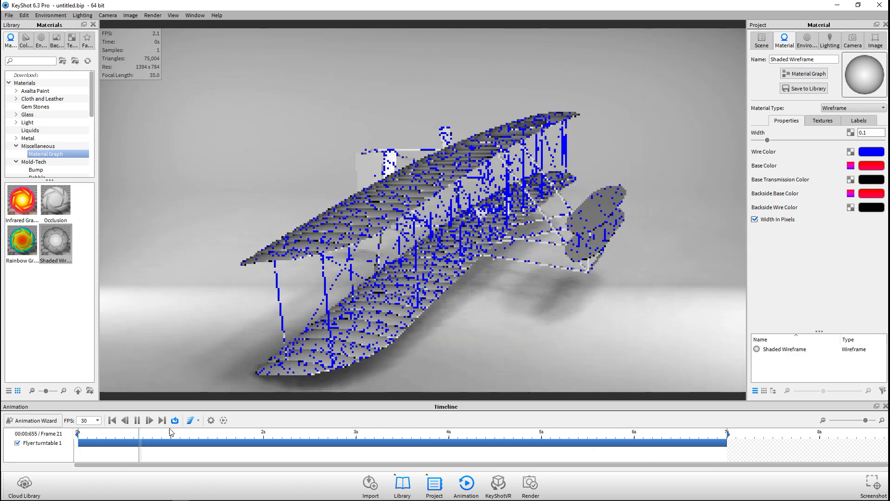
click(137, 421)
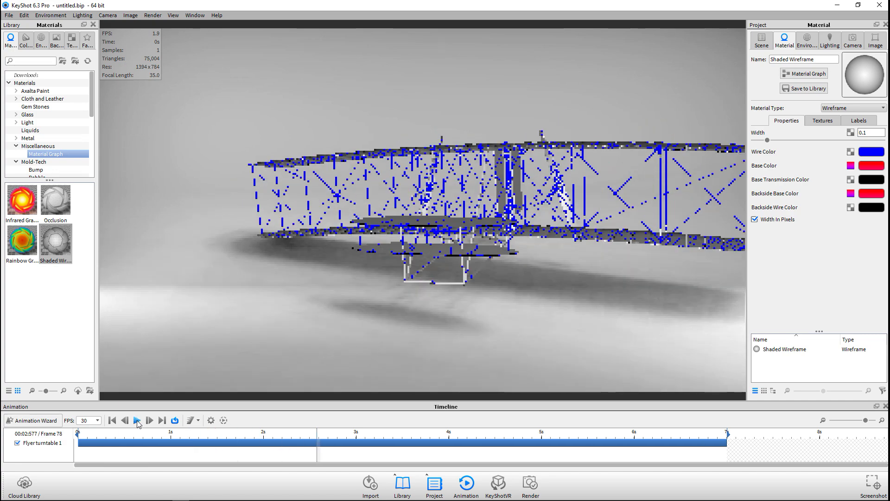
drag(346, 321, 356, 305)
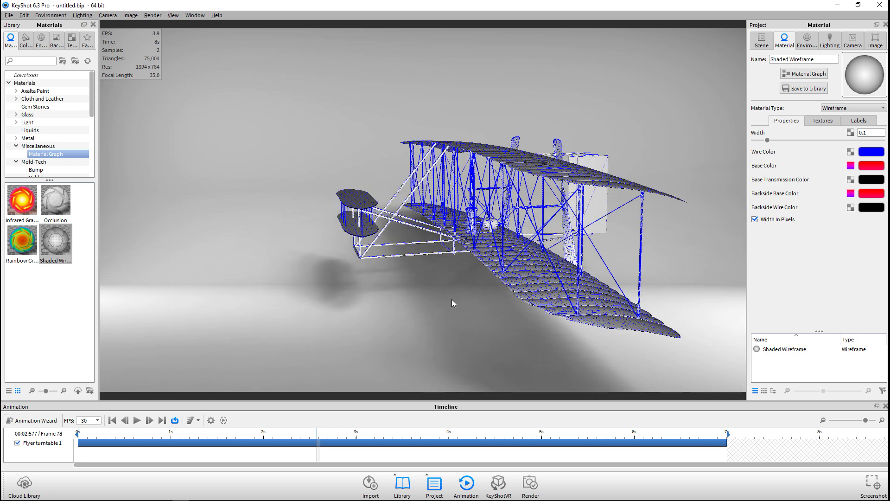
drag(451, 299, 396, 306)
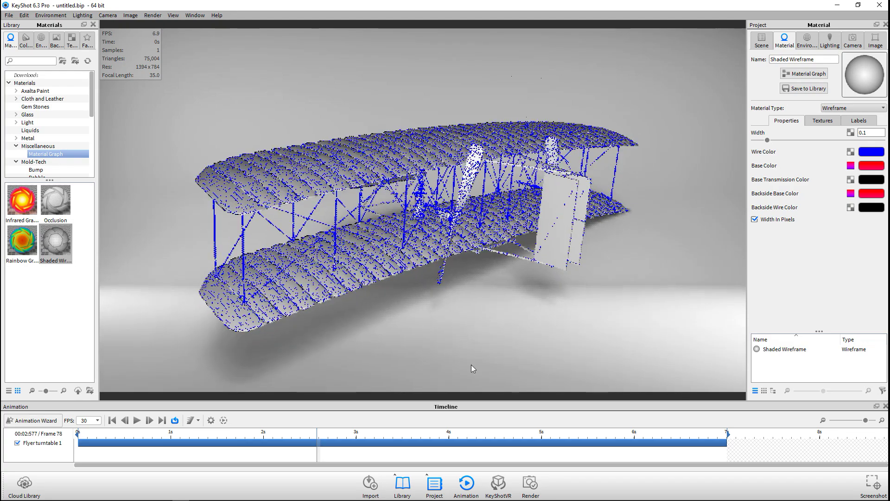